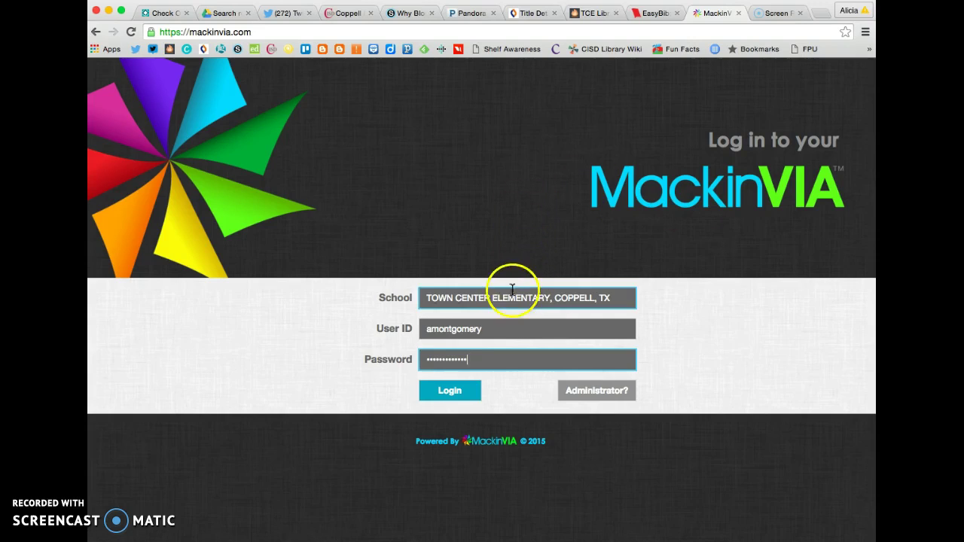
Step: Log in to MackinVIA with the filled-in school and account details, and dismiss the browser's offer to save the password
left_click(443, 299)
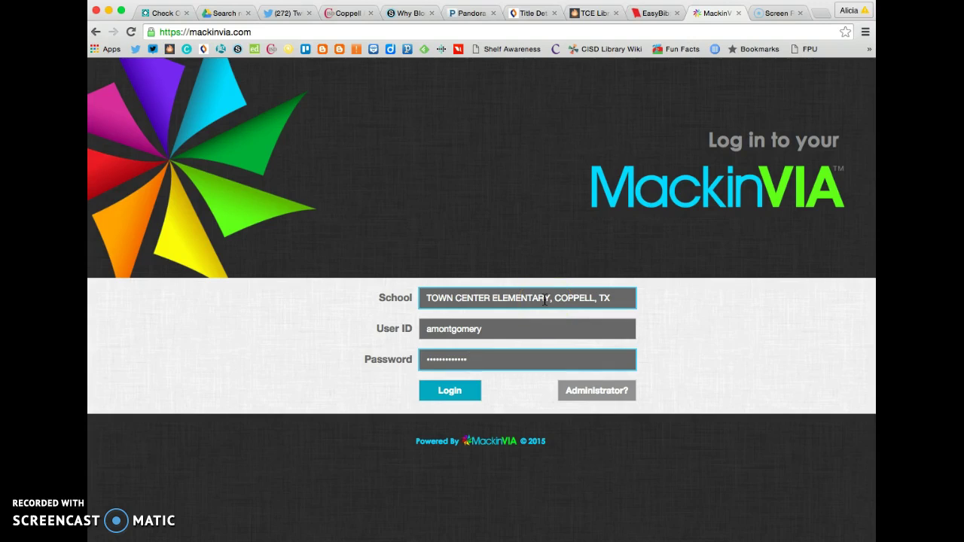
left_click(479, 348)
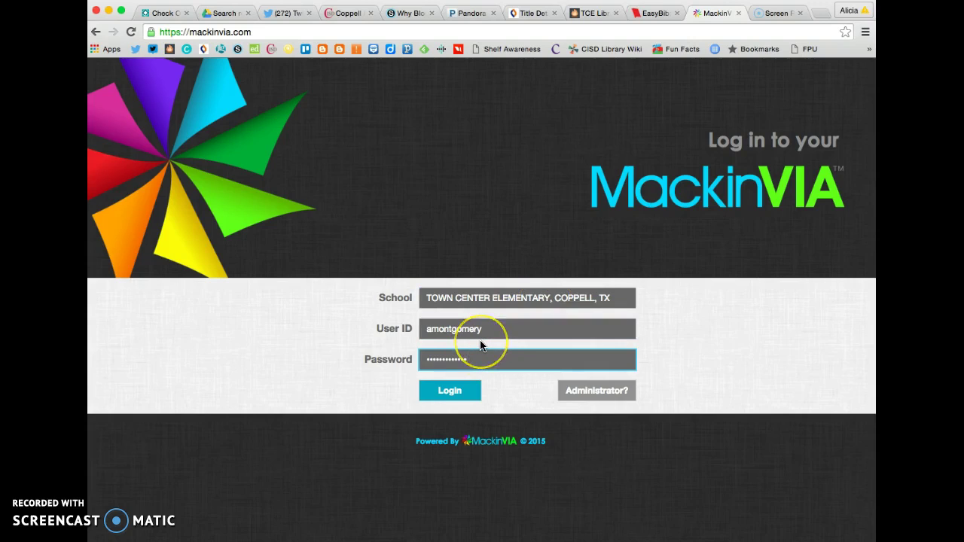
left_click(488, 329)
left_click(486, 368)
left_click(452, 390)
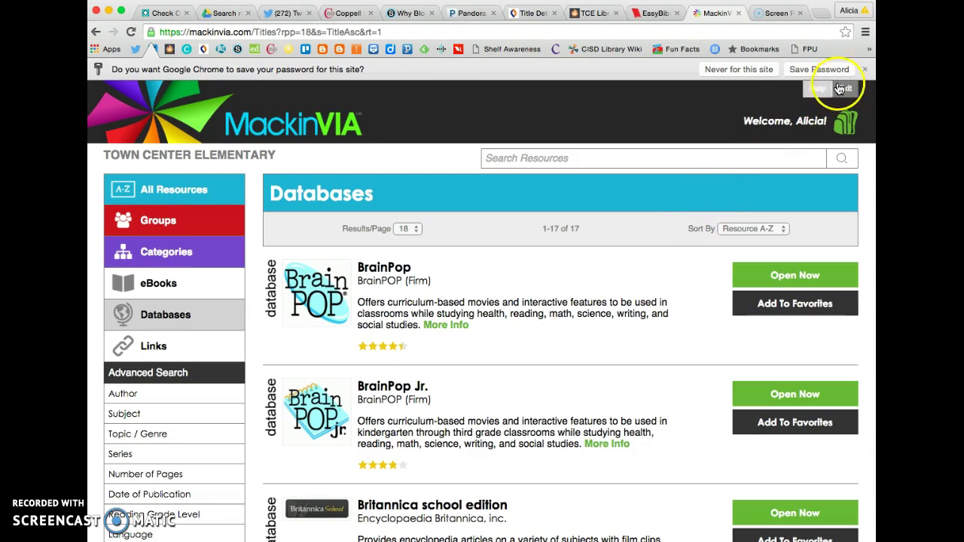
left_click(864, 70)
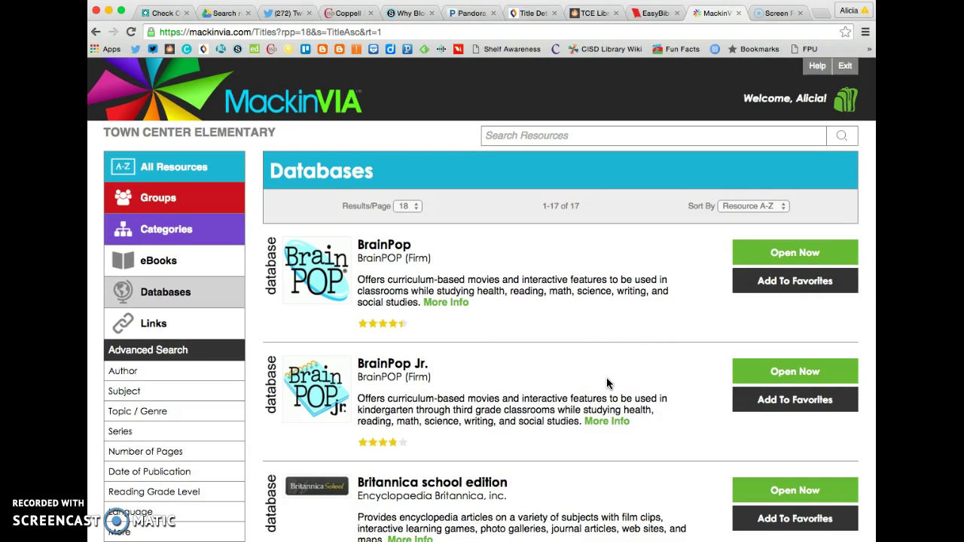
Step: Open TeachingBooks.net from the school's database list and go to its Authors! Authors! section
scroll(608, 384, "down", 5)
scroll(607, 380, "down", 12)
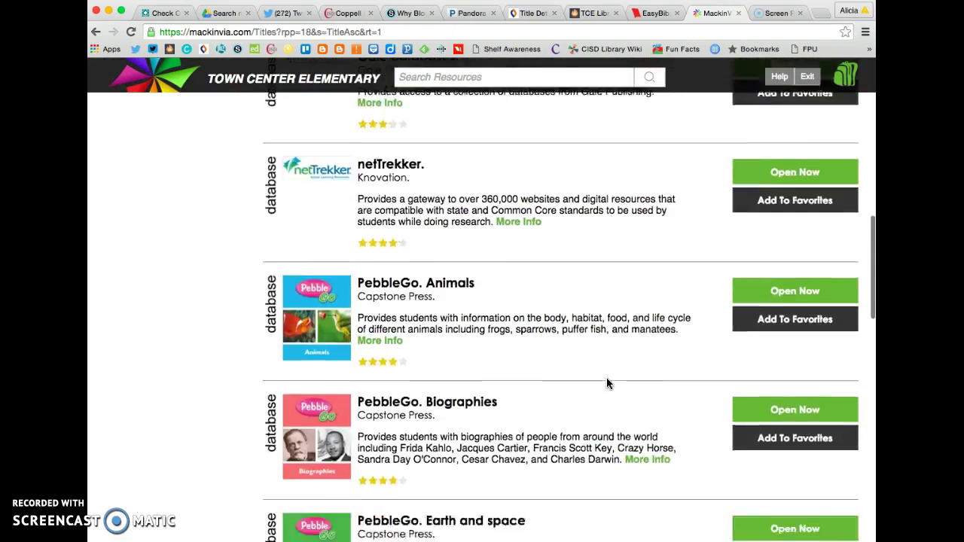
scroll(607, 380, "down", 7)
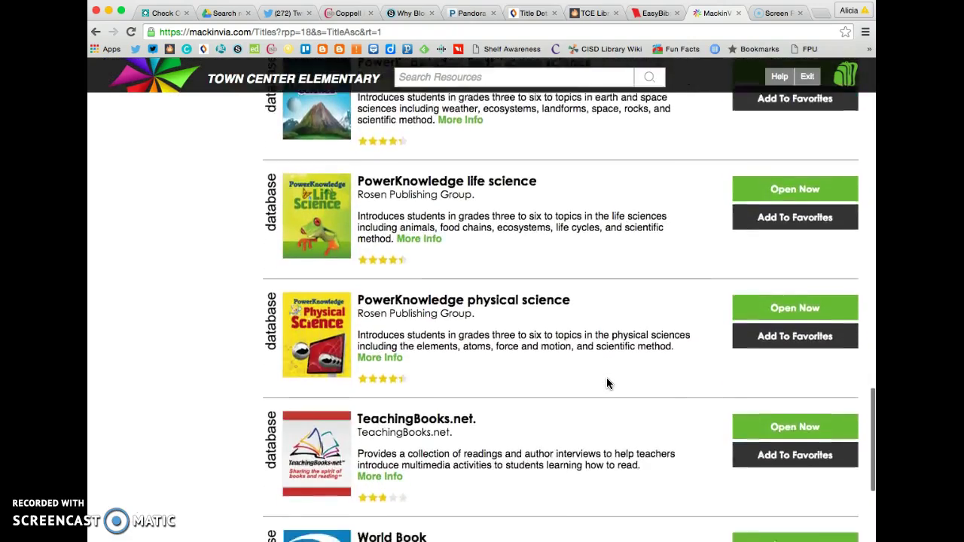
left_click(781, 336)
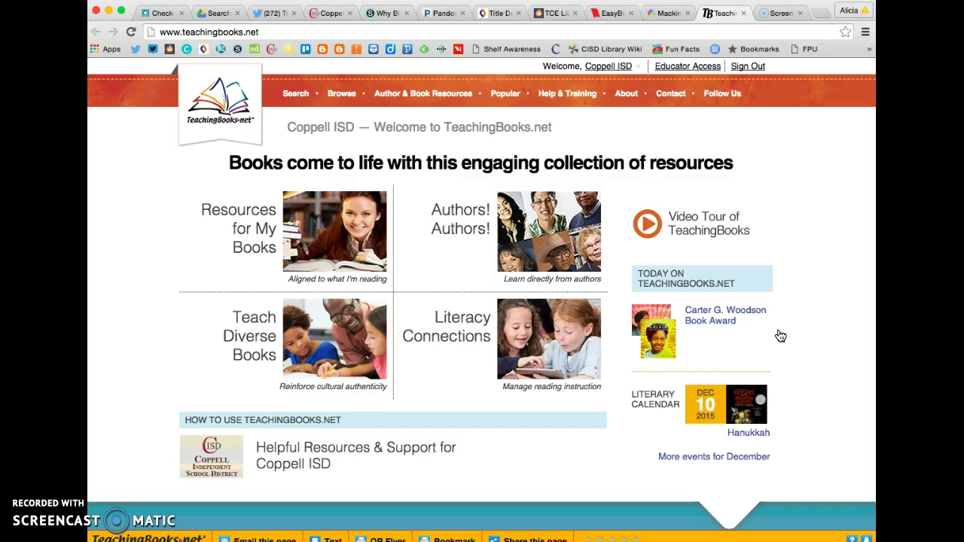
left_click(539, 243)
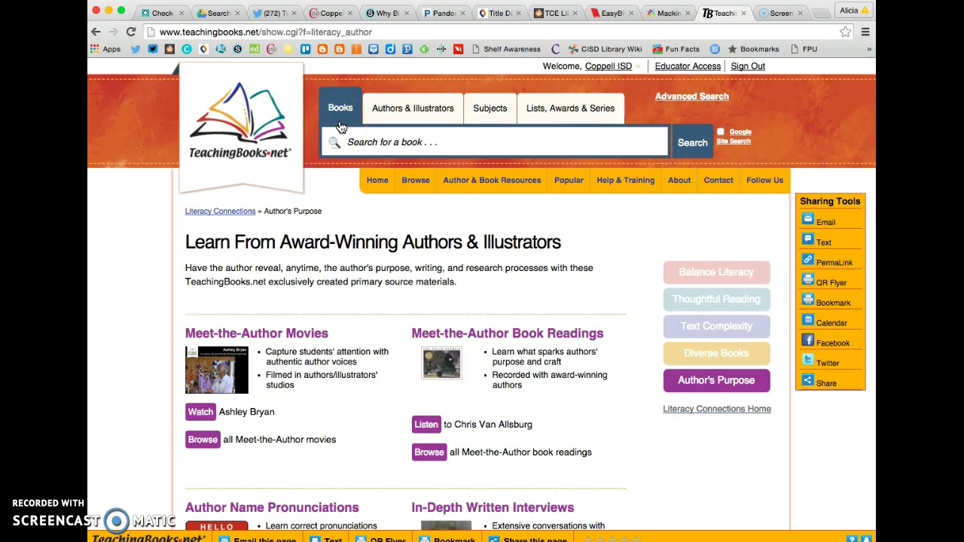
Step: Search TeachingBooks.net authors and illustrators for Lois Lowry and open her author page
left_click(417, 146)
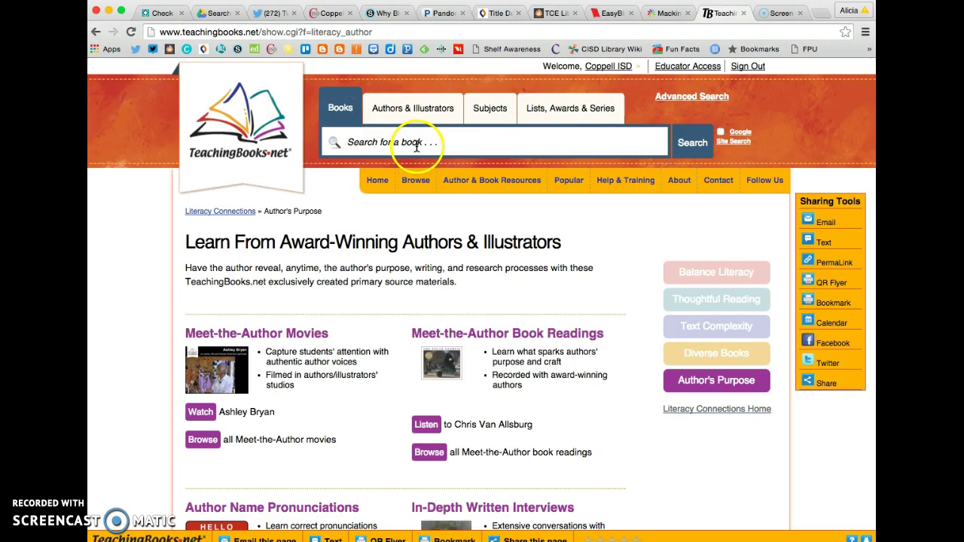
left_click(420, 110)
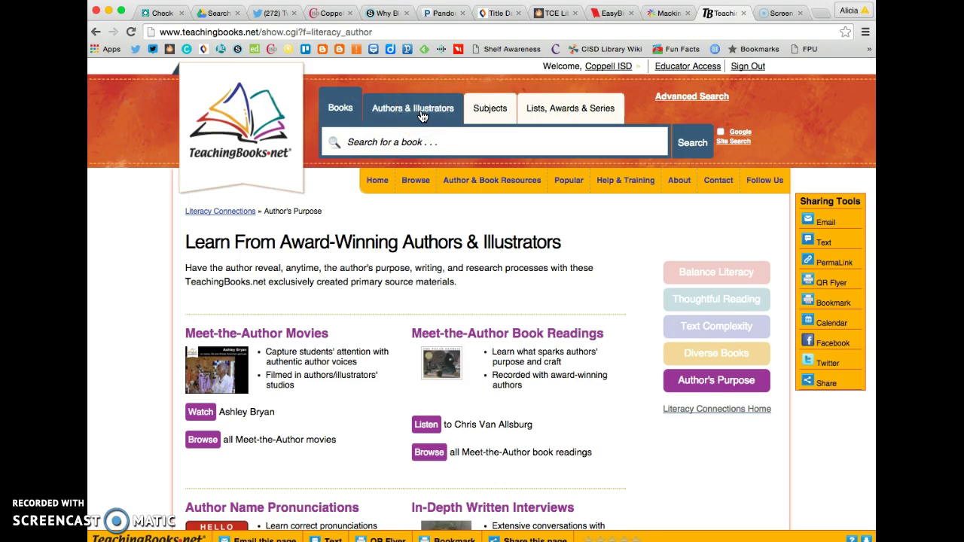
left_click(421, 113)
left_click(424, 144)
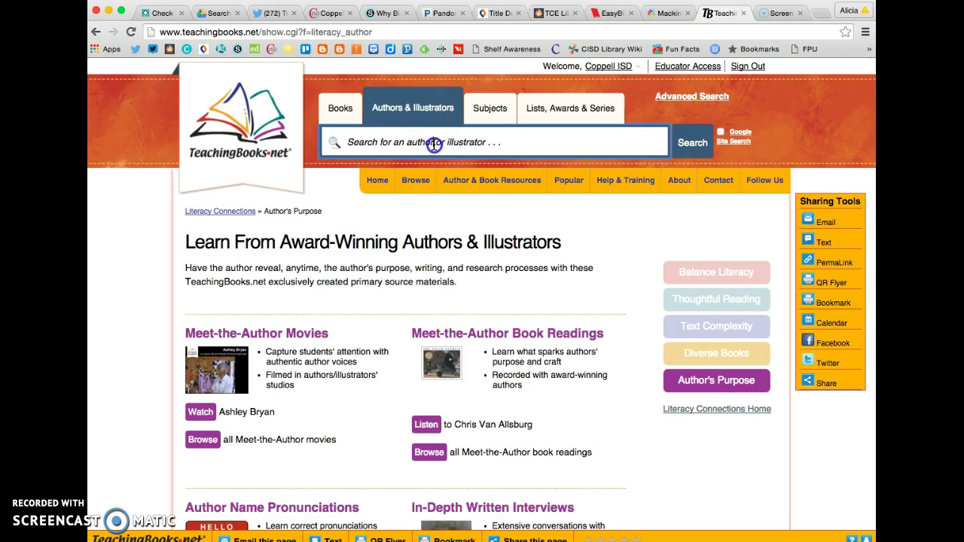
triple_click(430, 144)
type("Lois Lowry")
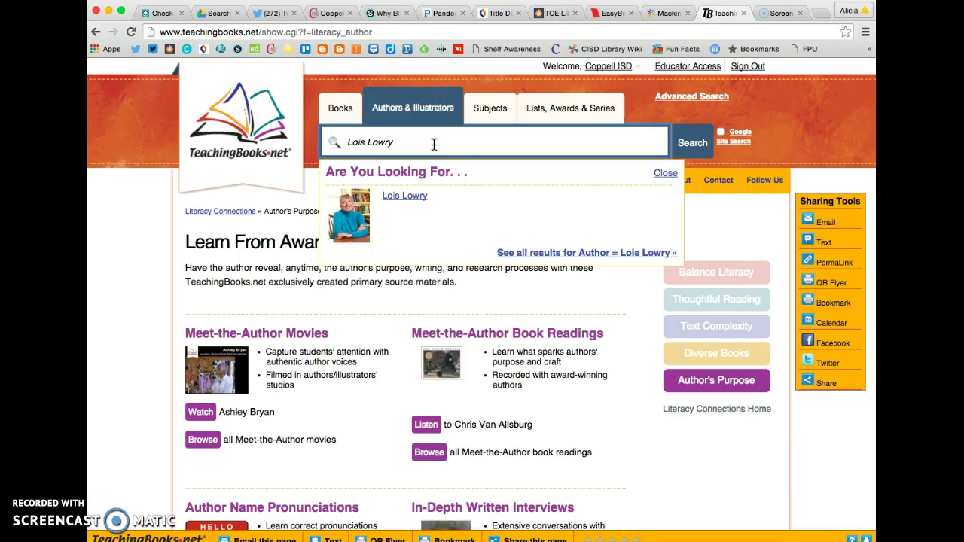
left_click(444, 163)
left_click(412, 198)
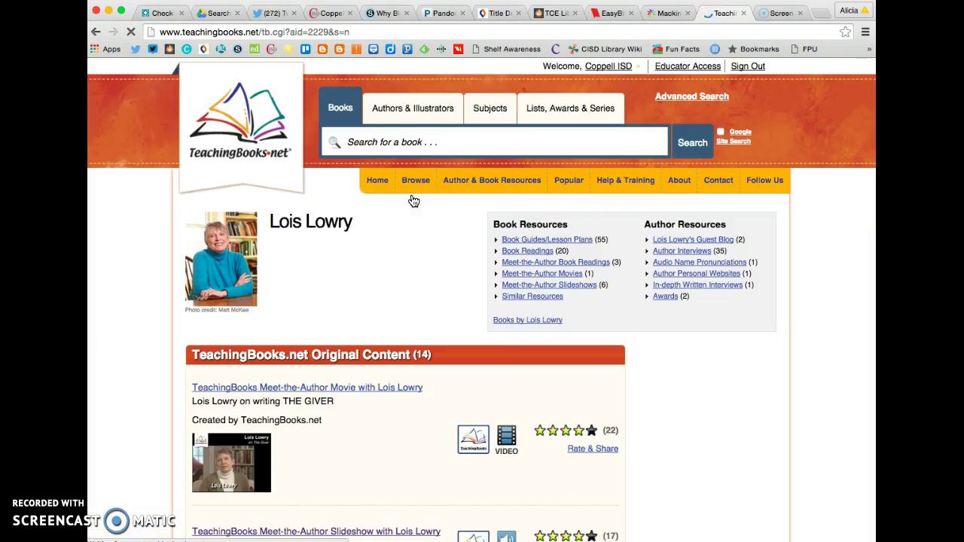
Step: Open the TeachingBooks Meet-the-Author Movie with Lois Lowry about writing The Giver from the original content list
left_click(405, 263)
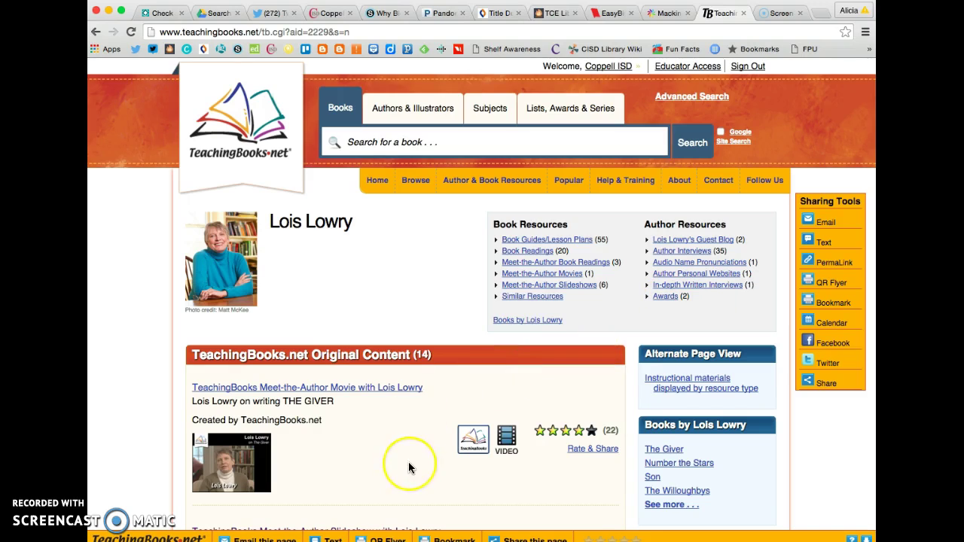
scroll(408, 468, "down", 1)
scroll(409, 468, "down", 3)
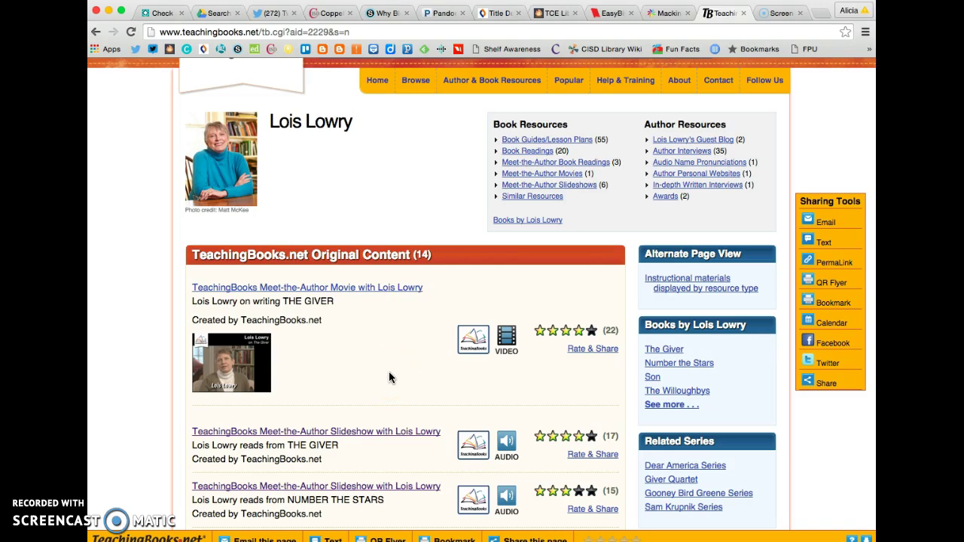
scroll(389, 372, "down", 1)
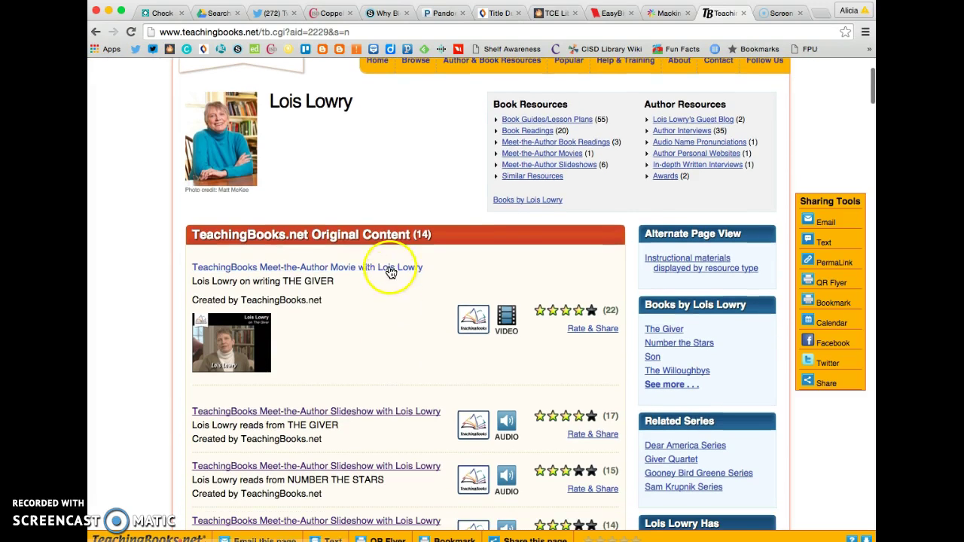
left_click(360, 271)
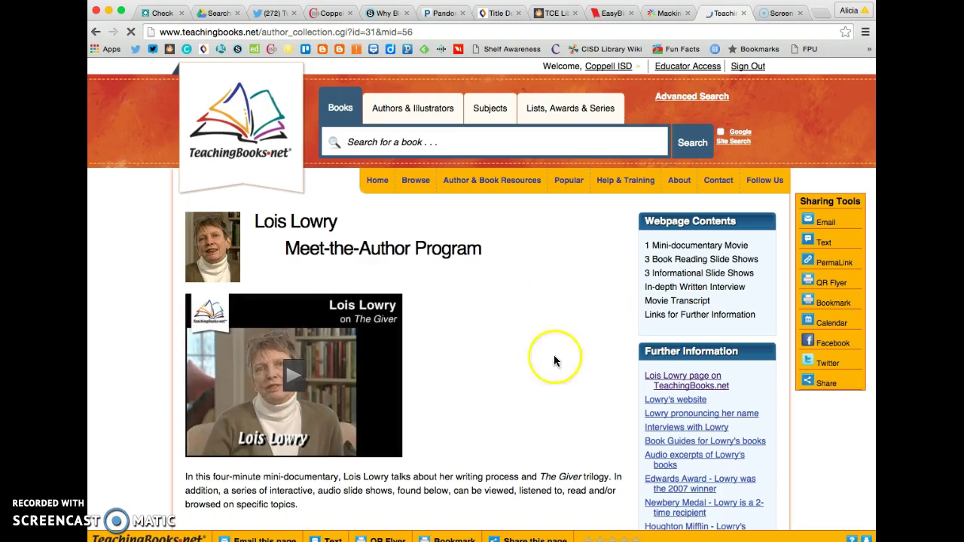
Step: Look through the Lois Lowry Meet-the-Author Program page, including its movie, slideshows, program extras and author information
scroll(446, 408, "down", 5)
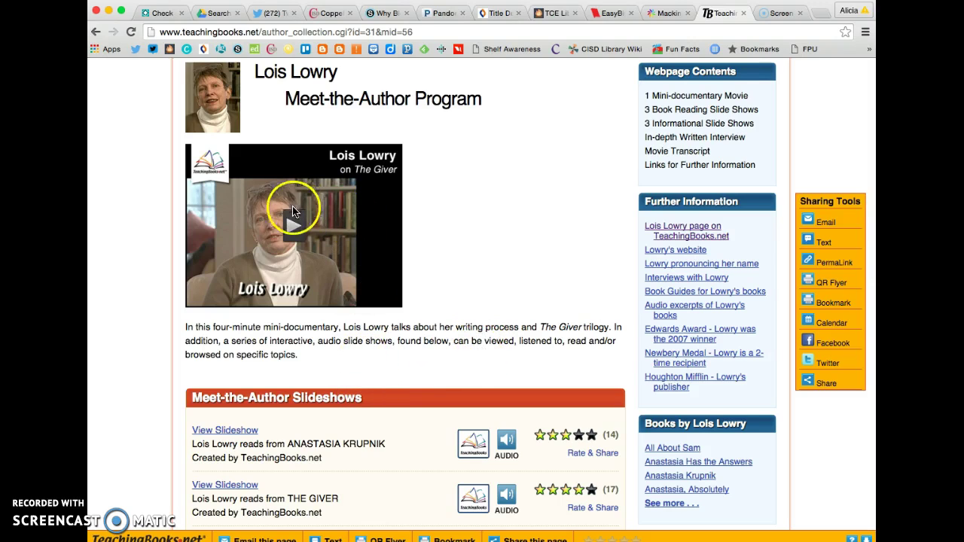
left_click(293, 224)
scroll(332, 426, "down", 5)
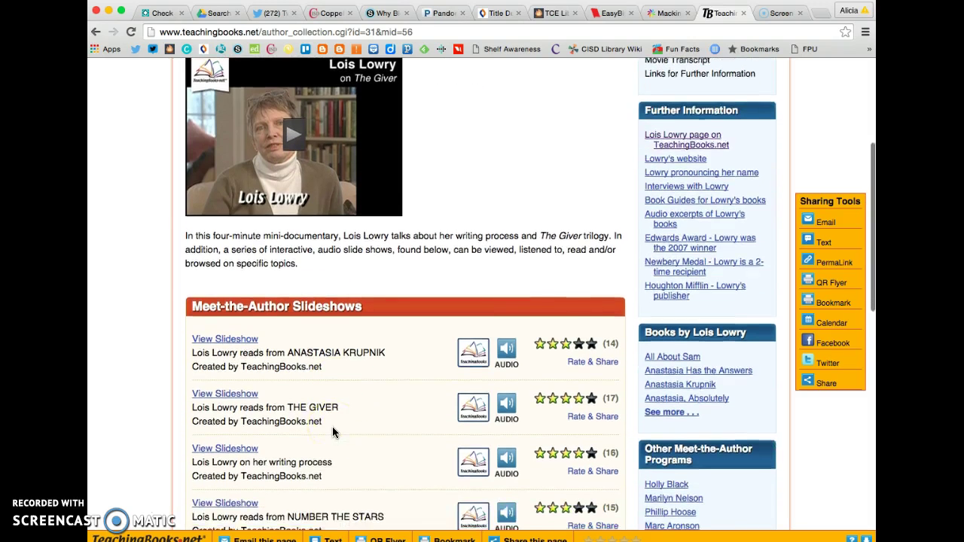
scroll(332, 426, "up", 1)
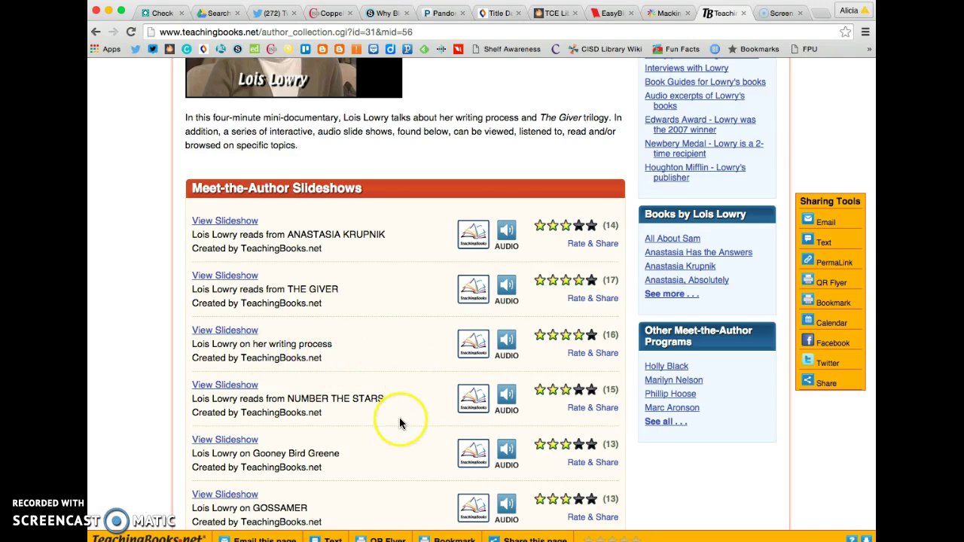
scroll(399, 417, "down", 3)
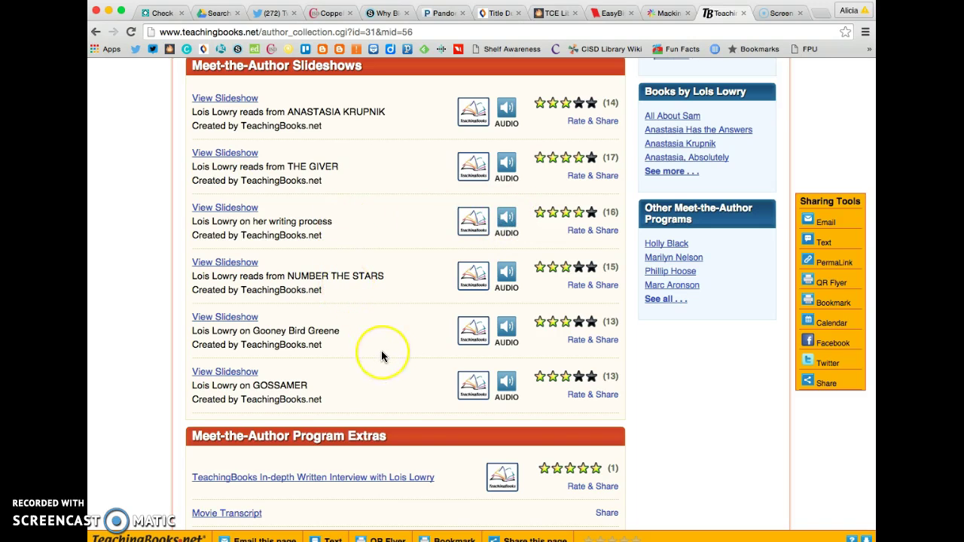
scroll(381, 352, "down", 5)
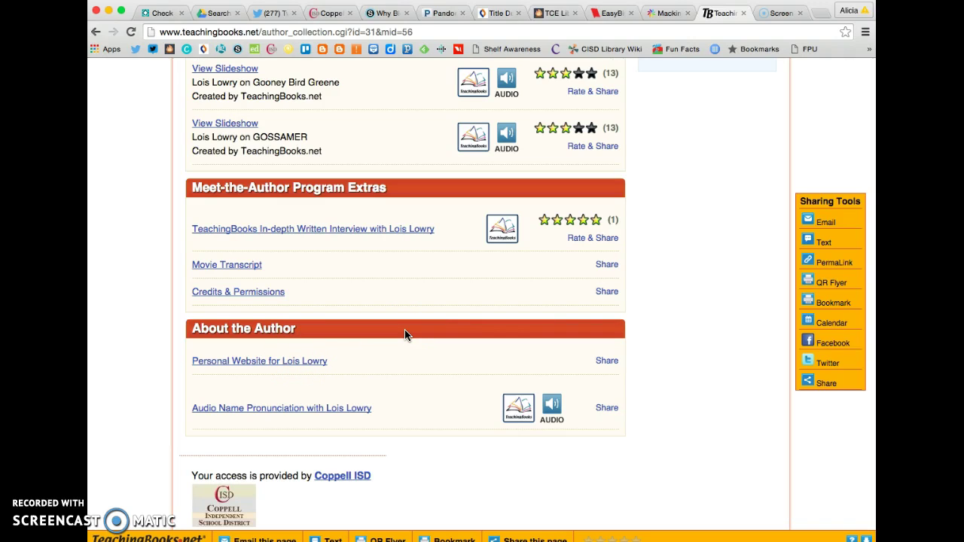
scroll(404, 335, "up", 15)
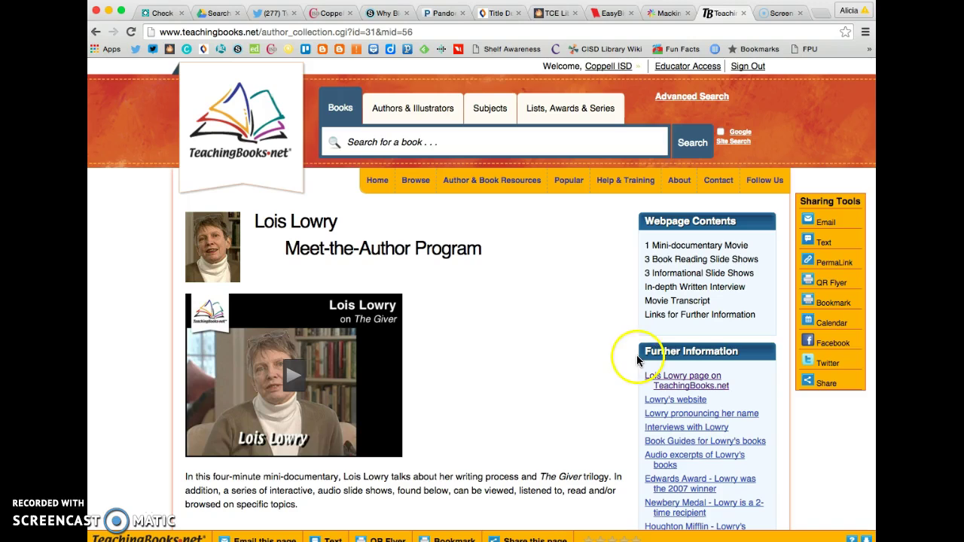
Step: Display the permalink for the Lois Lowry Meet-the-Author Program, and switch to EasyBib's MLA website citation form
left_click(835, 264)
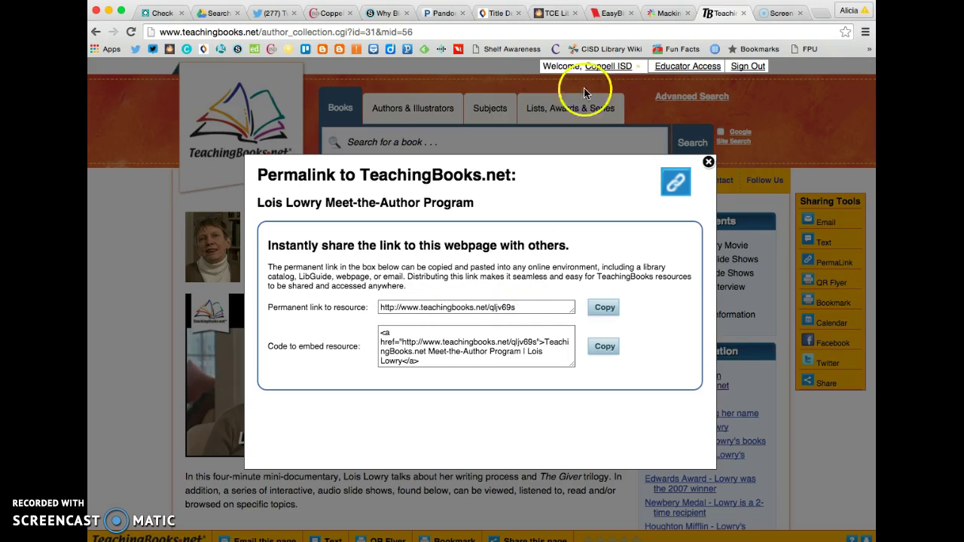
left_click(612, 14)
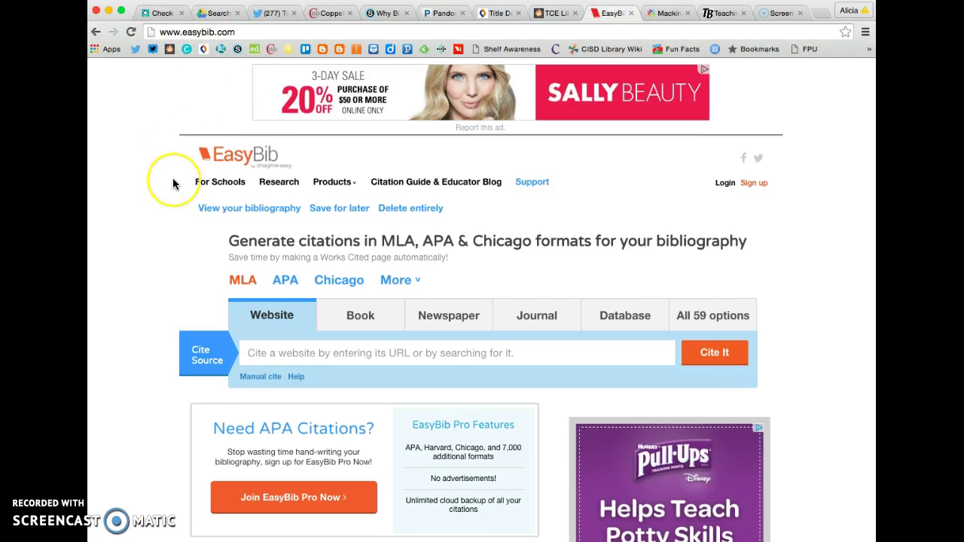
scroll(173, 181, "down", 2)
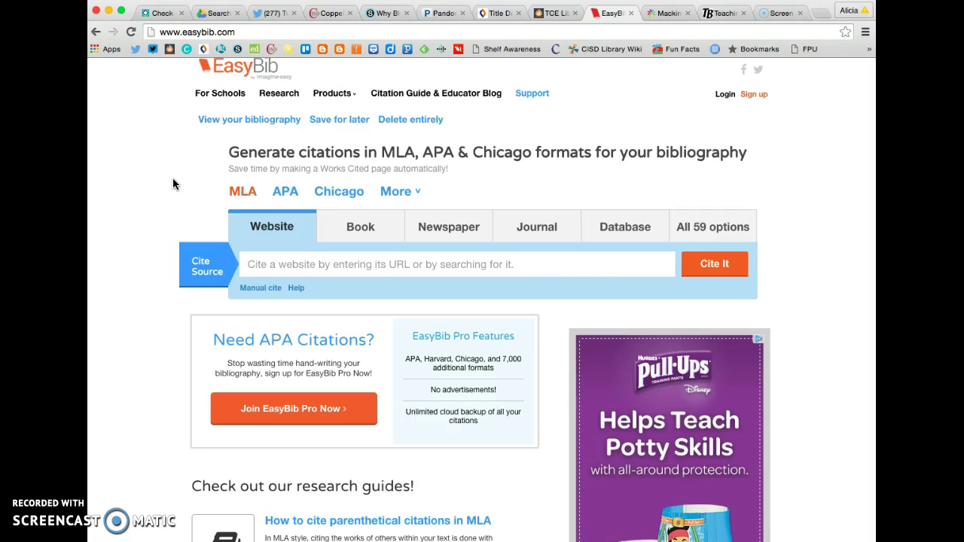
left_click(282, 262)
left_click(367, 257)
left_click(804, 116)
Step: Switch back to TeachingBooks.net and copy the permanent link to the Lois Lowry Meet-the-Author Program
left_click(724, 13)
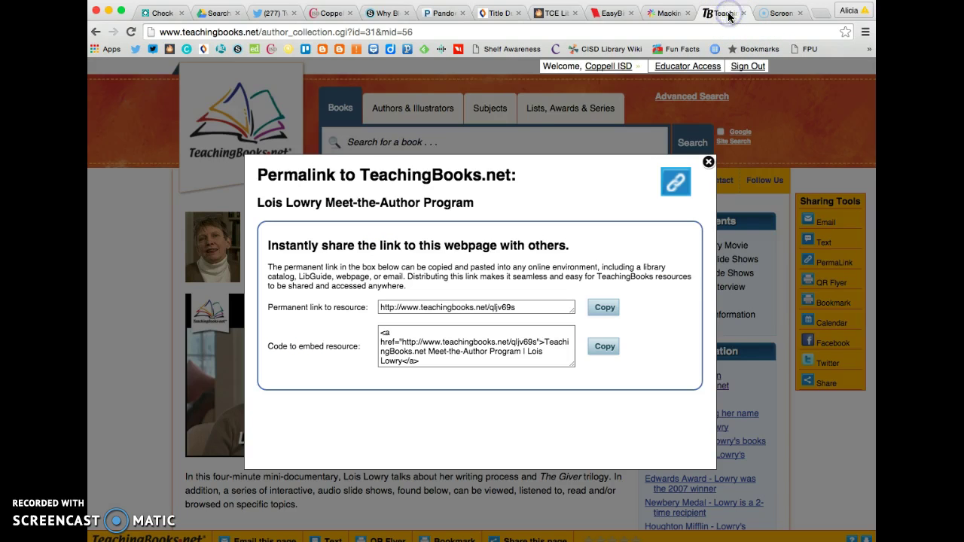
left_click_drag(519, 307, 370, 308)
key("super+c")
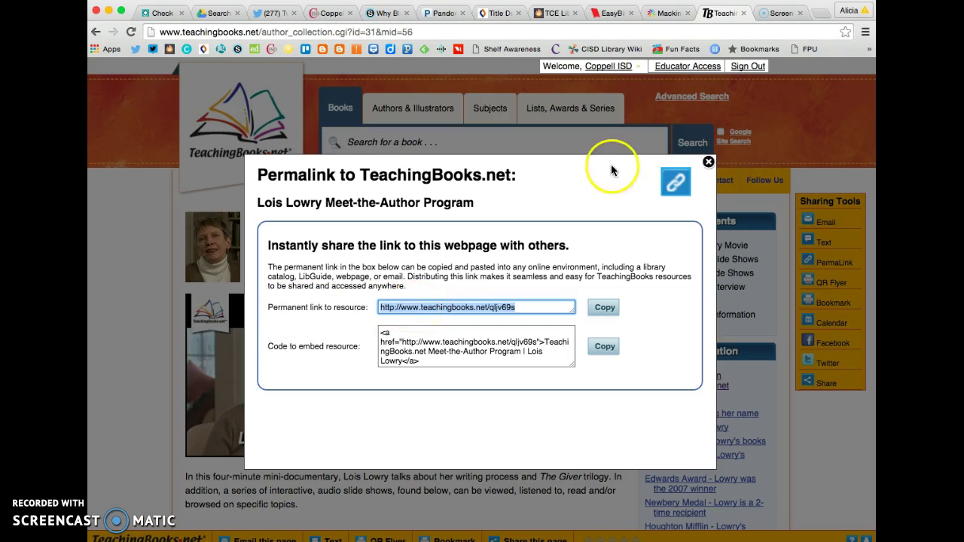
left_click(611, 13)
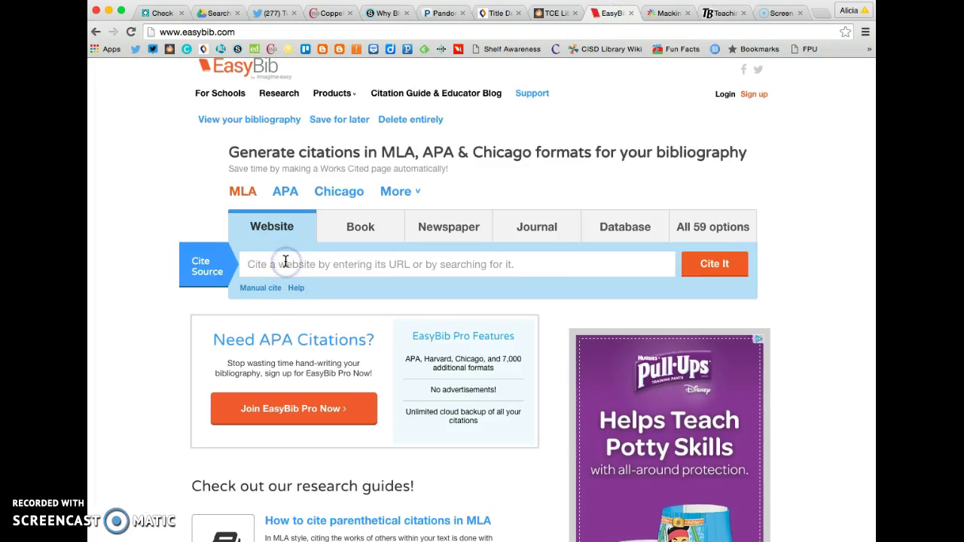
key("super+v")
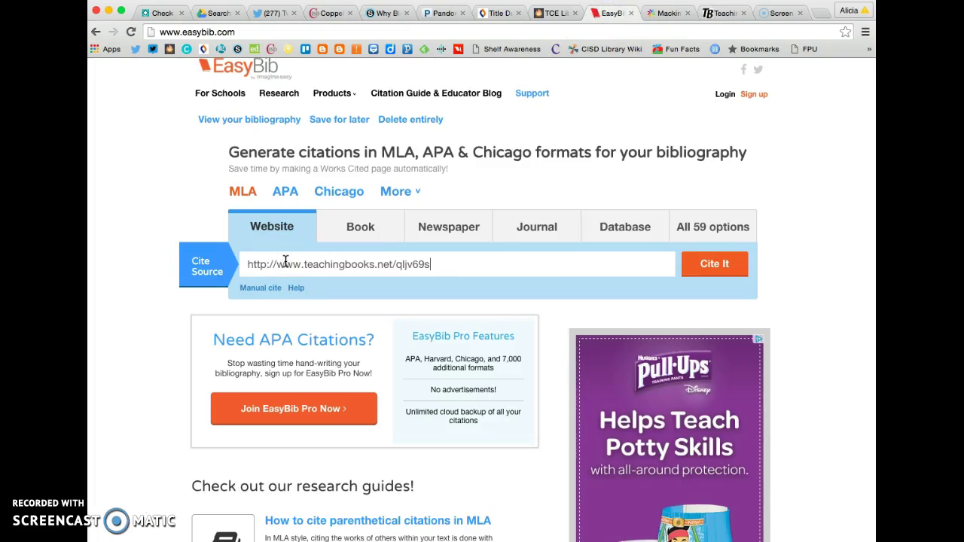
left_click(714, 265)
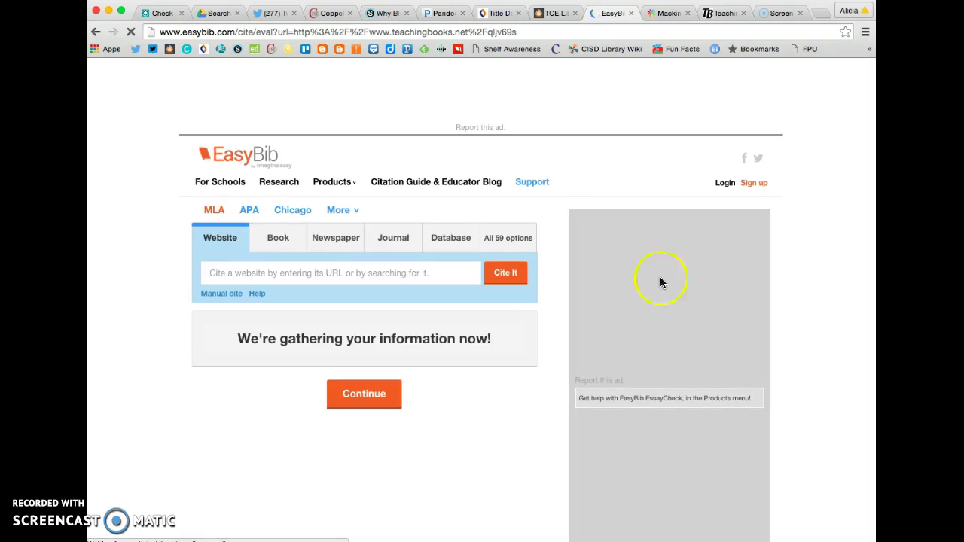
scroll(160, 467, "down", 2)
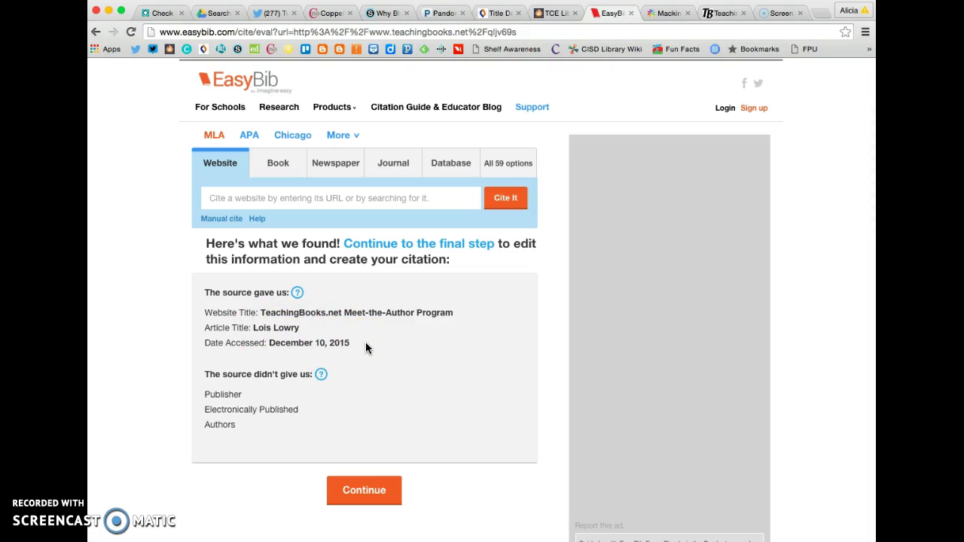
left_click(347, 493)
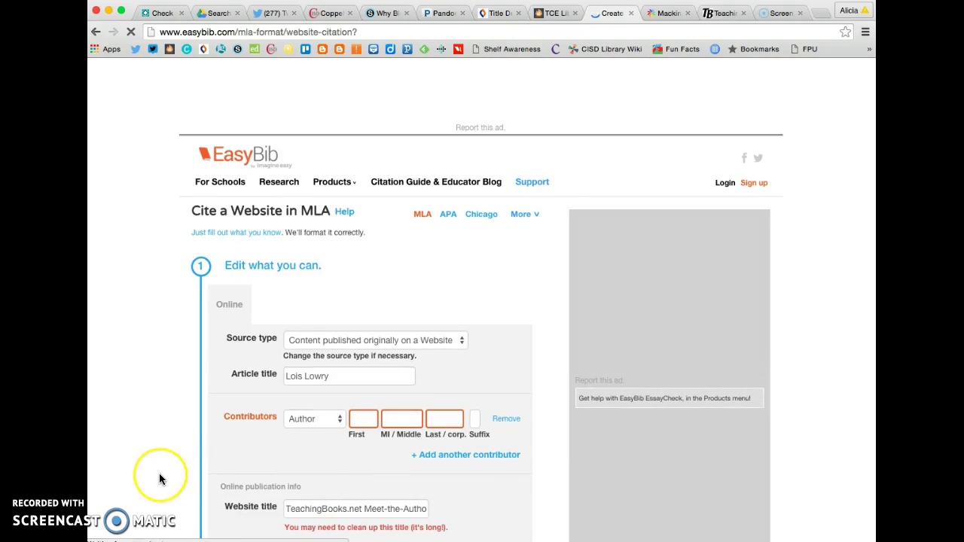
Step: Review the EasyBib citation form, switch to TeachingBooks.net and examine the Lois Lowry page down to its footer for publication details
scroll(159, 479, "down", 5)
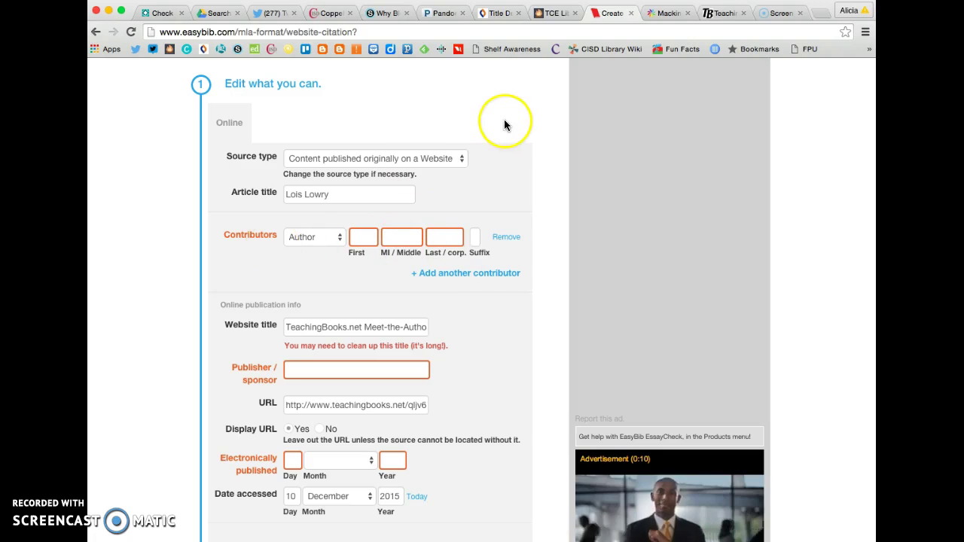
left_click(717, 9)
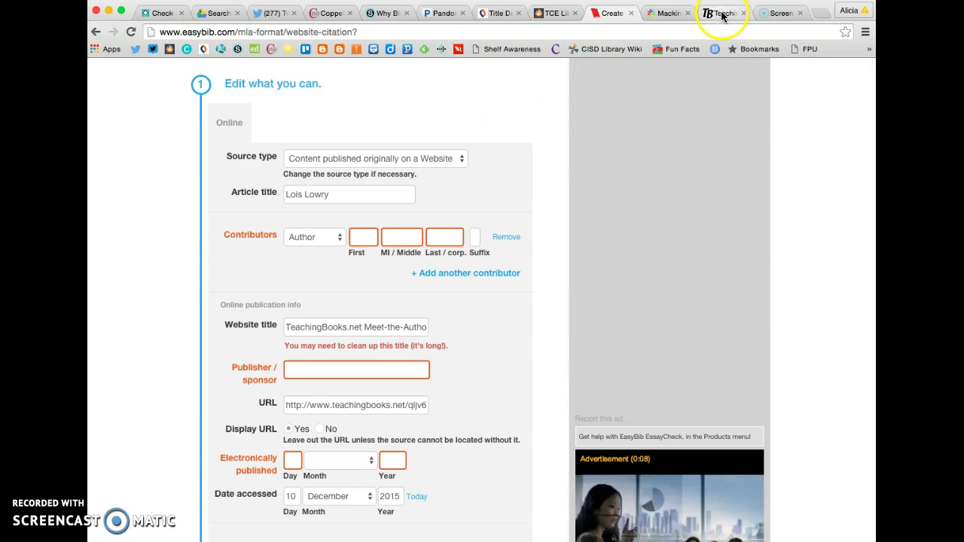
left_click(714, 167)
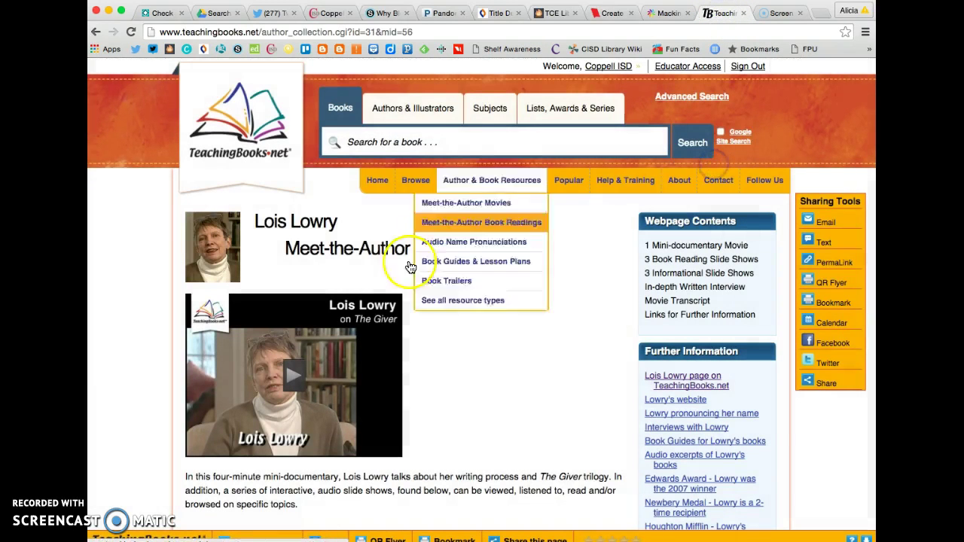
scroll(441, 389, "down", 3)
scroll(442, 390, "down", 6)
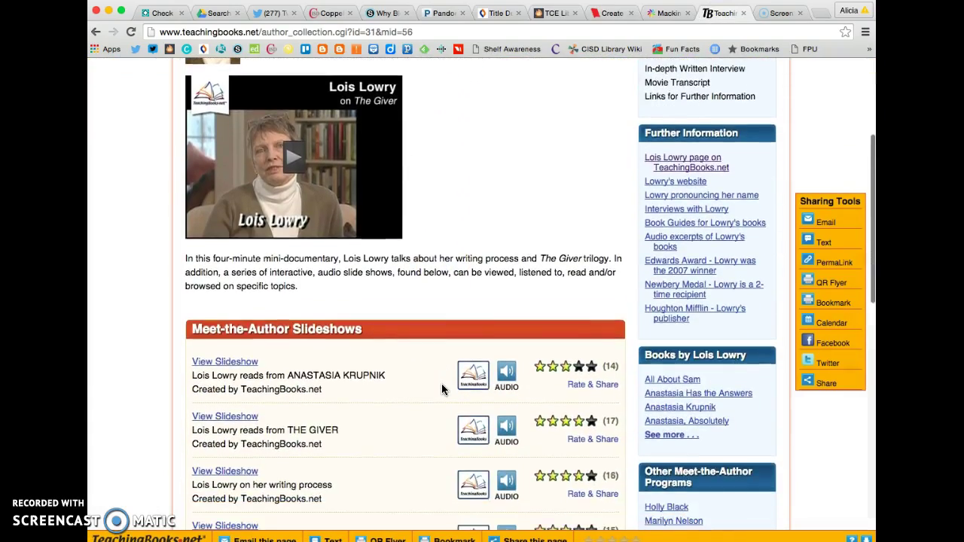
scroll(441, 389, "down", 4)
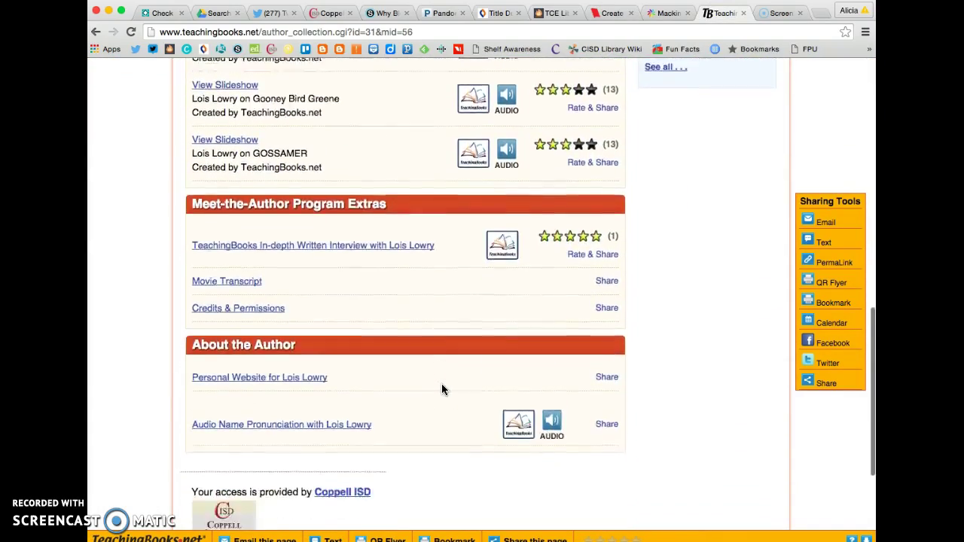
left_click(443, 487)
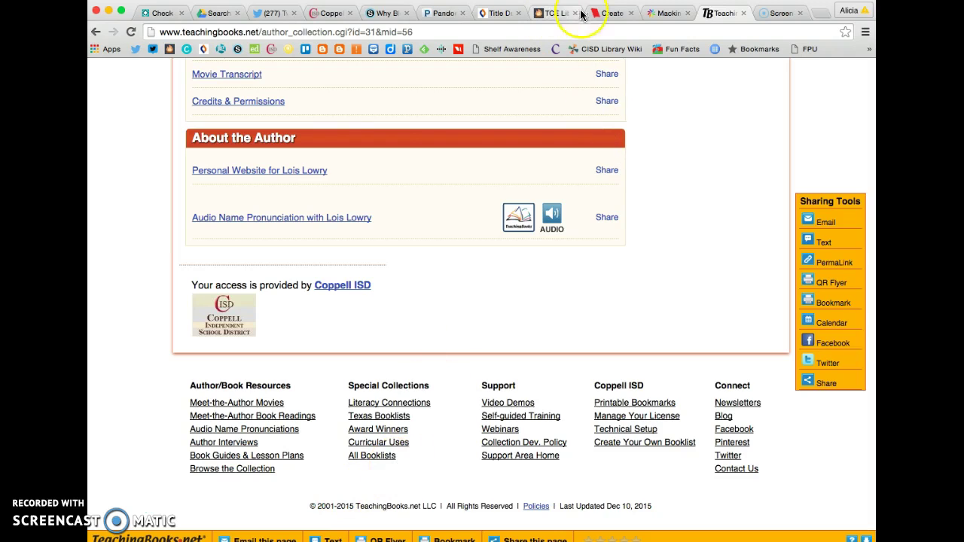
Step: Switch back to EasyBib, reload the citation form and shorten the website title to "Meet-the-Author Program"
left_click(609, 14)
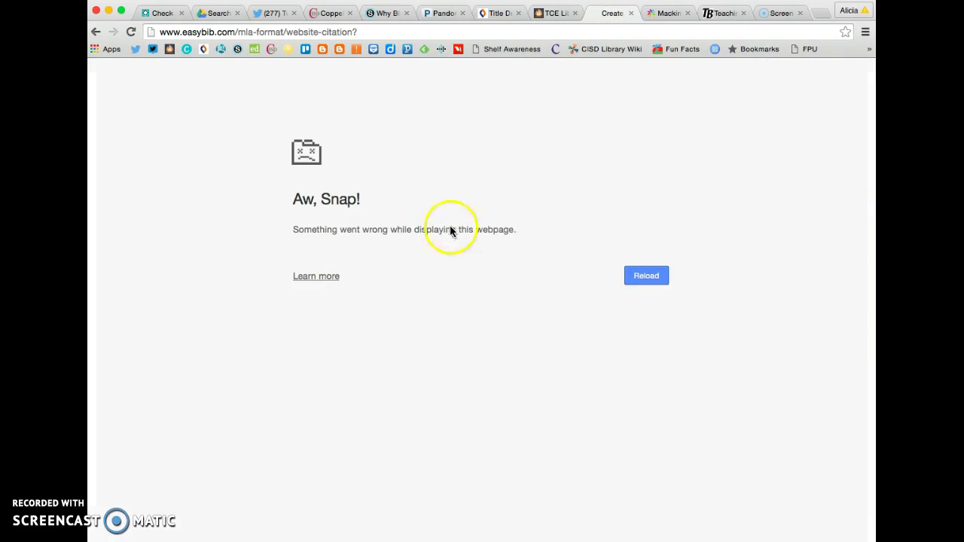
left_click(131, 35)
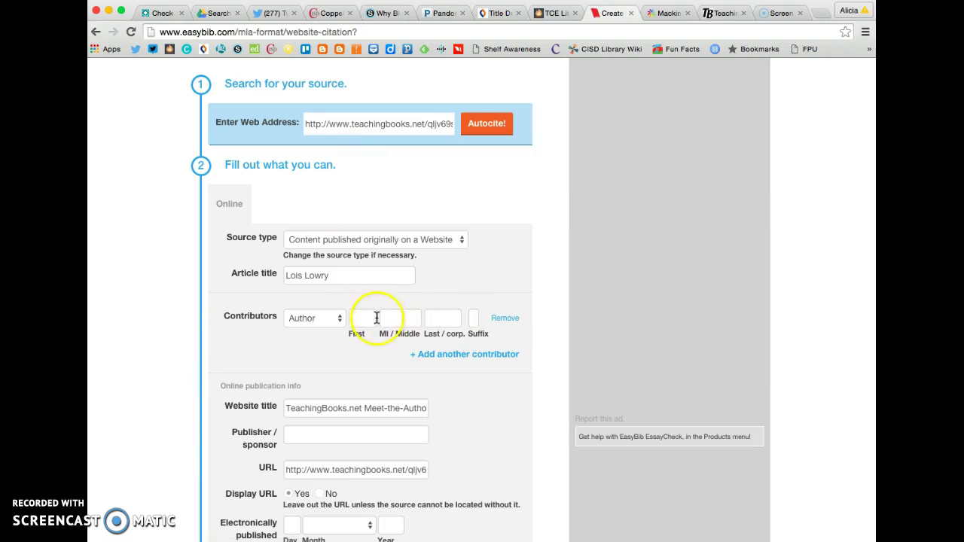
scroll(181, 452, "down", 3)
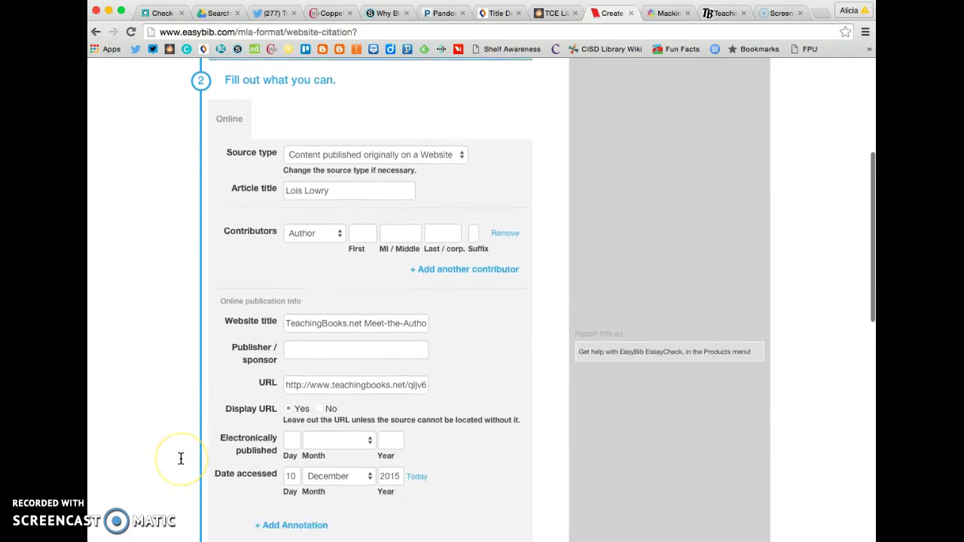
left_click(323, 290)
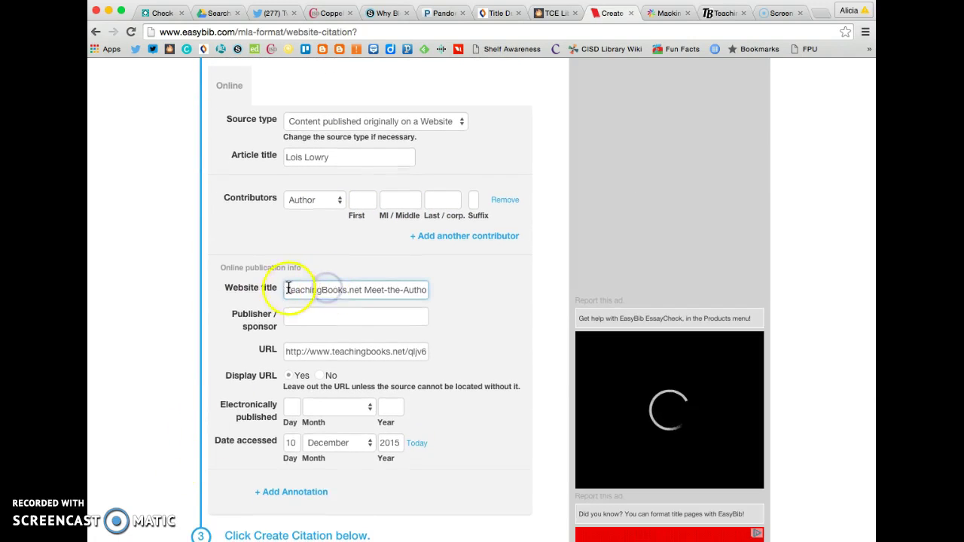
left_click(366, 290)
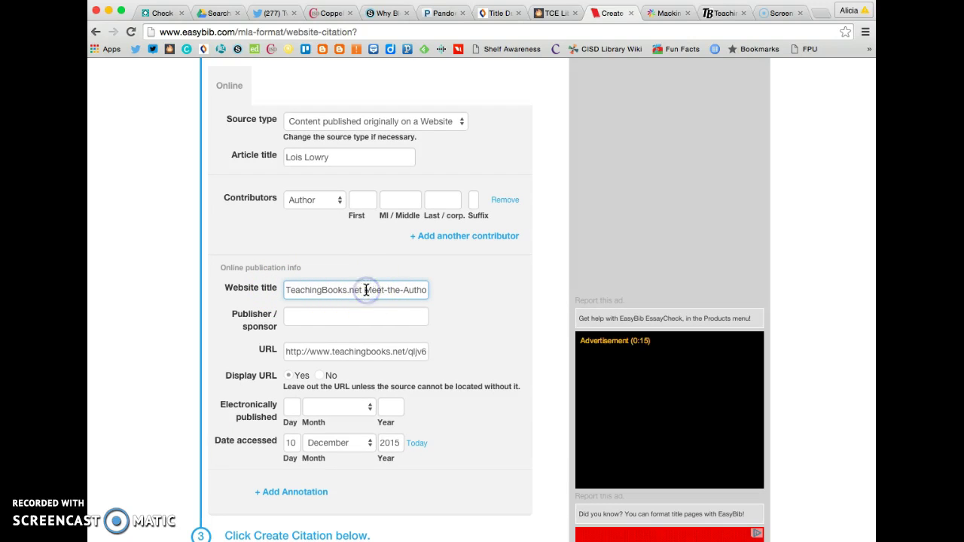
left_click_drag(366, 290, 272, 292)
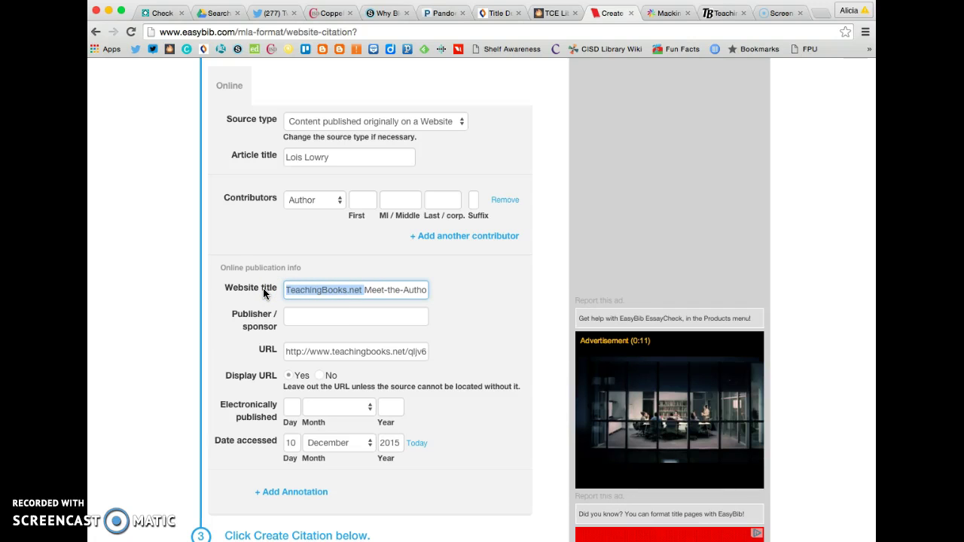
key("BackSpace")
left_click(285, 289)
left_click(351, 290)
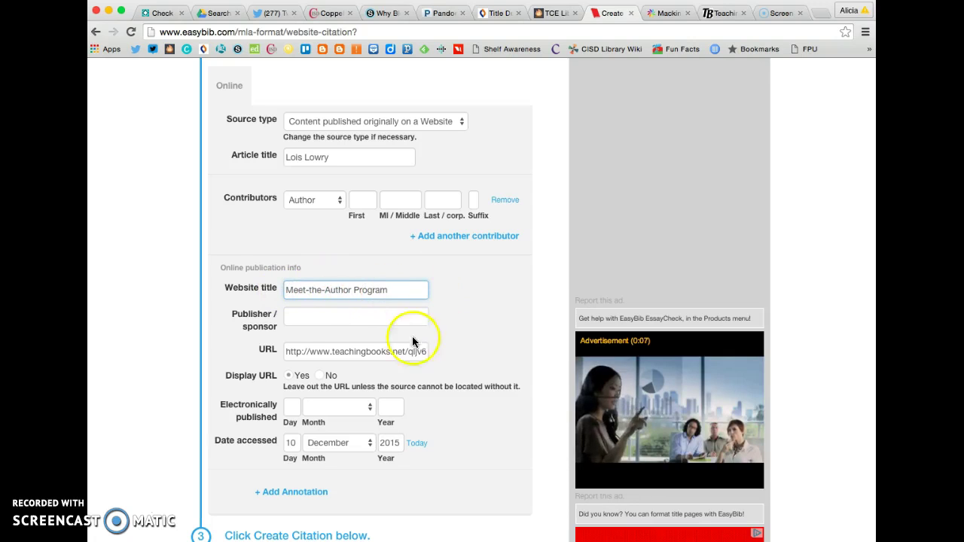
Step: Enter TeachingBooks.net as the citation's publisher or sponsor
left_click(374, 315)
type("TeachingBooks.net")
left_click(325, 321)
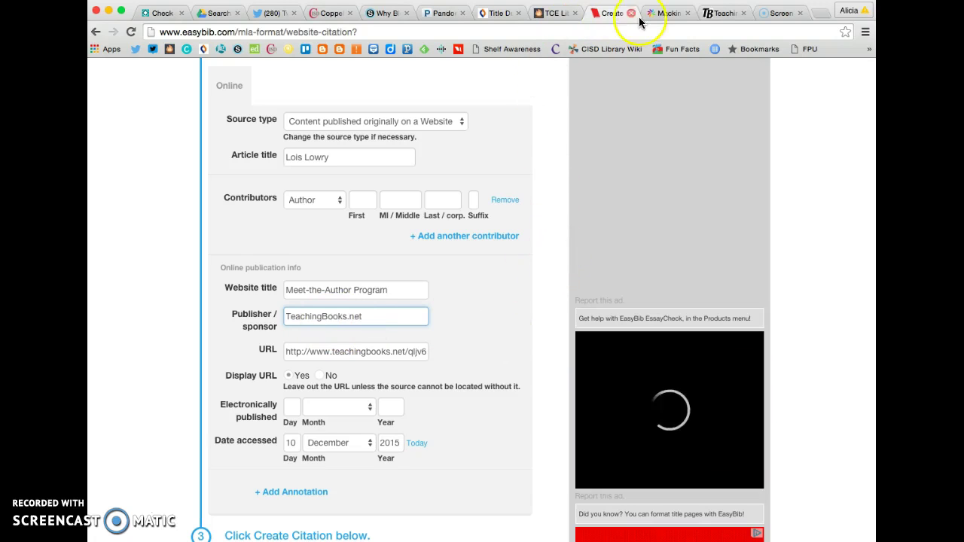
Step: Compare the EasyBib form with the Lois Lowry page on TeachingBooks.net, checking its footer and main content for publisher and date details
left_click(718, 13)
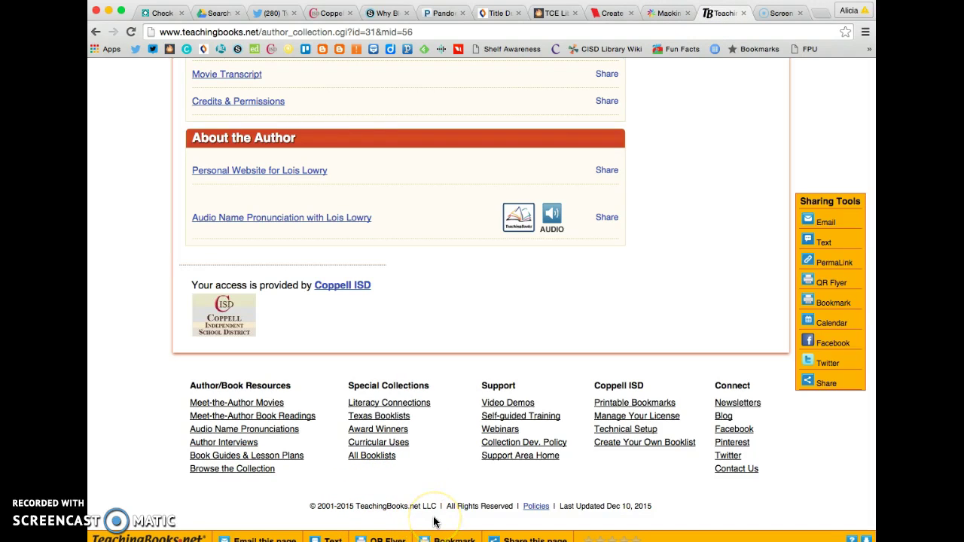
left_click(611, 13)
left_click(343, 323)
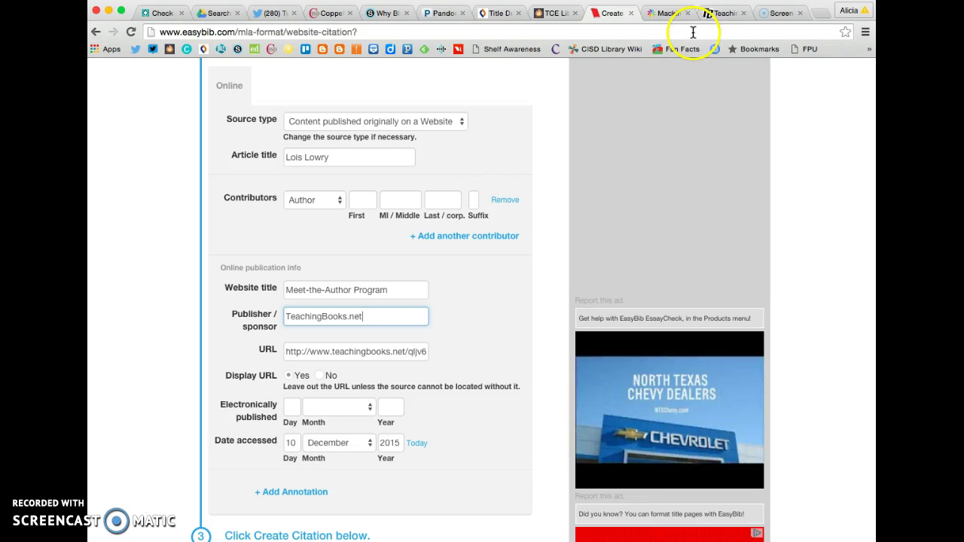
left_click(716, 13)
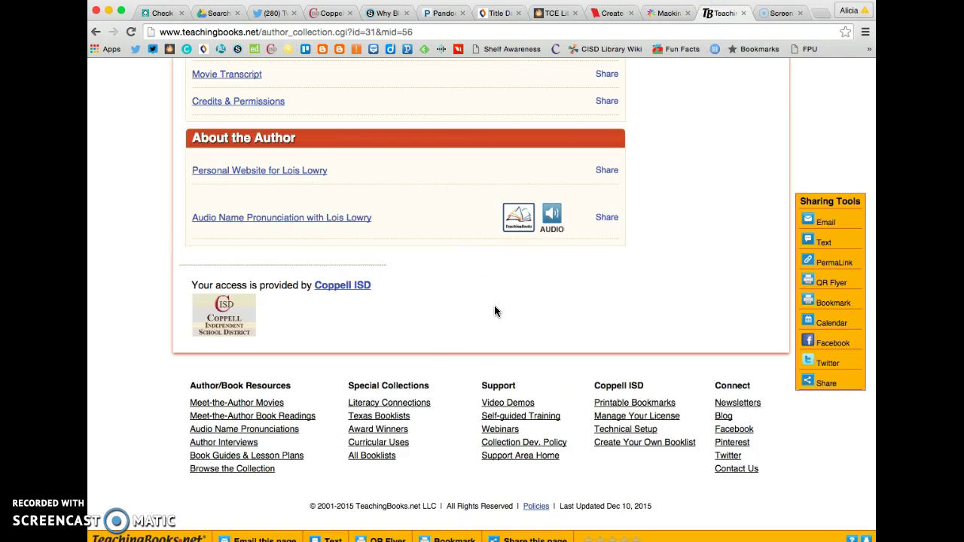
scroll(475, 320, "up", 10)
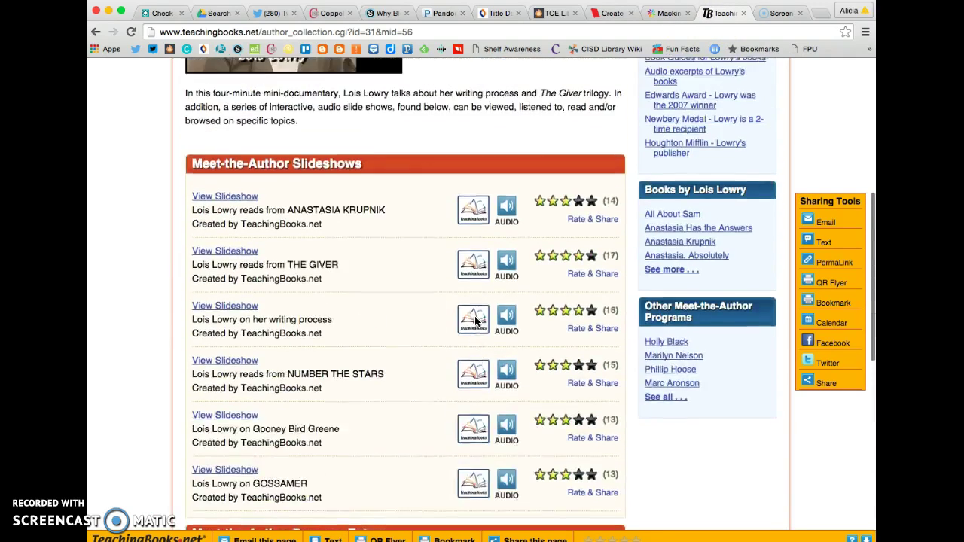
scroll(475, 320, "up", 8)
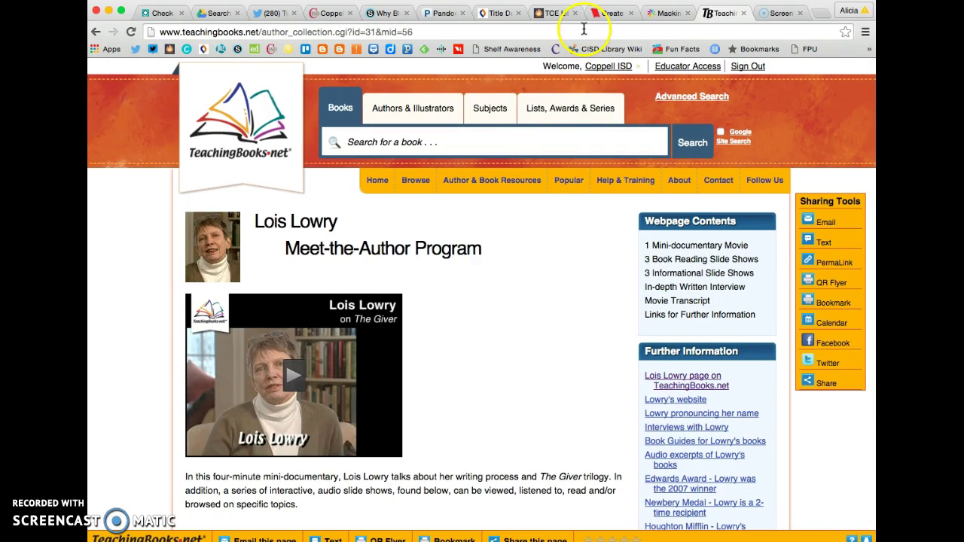
Step: Switch back to EasyBib, create the MLA citation from the completed form and choose to copy and paste it
left_click(610, 13)
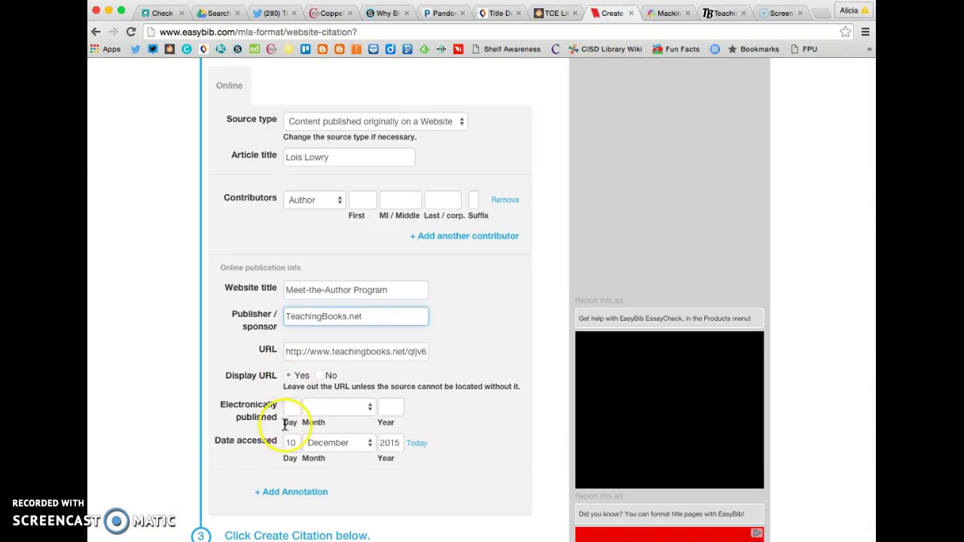
scroll(285, 425, "down", 5)
left_click(357, 394)
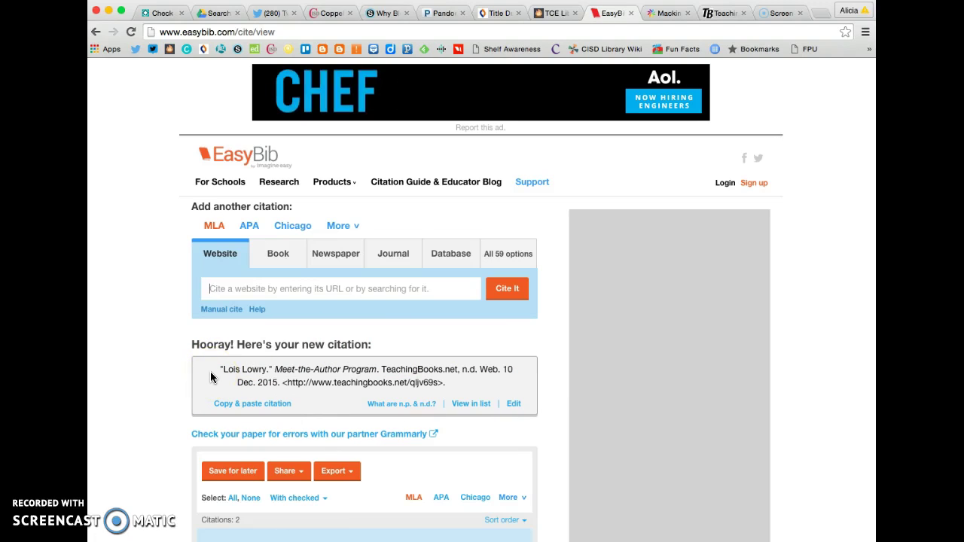
left_click(258, 407)
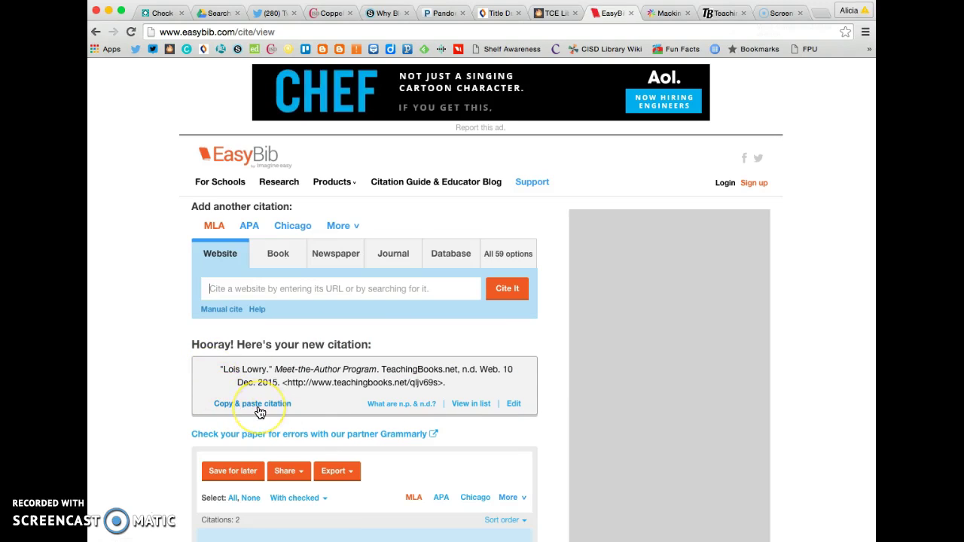